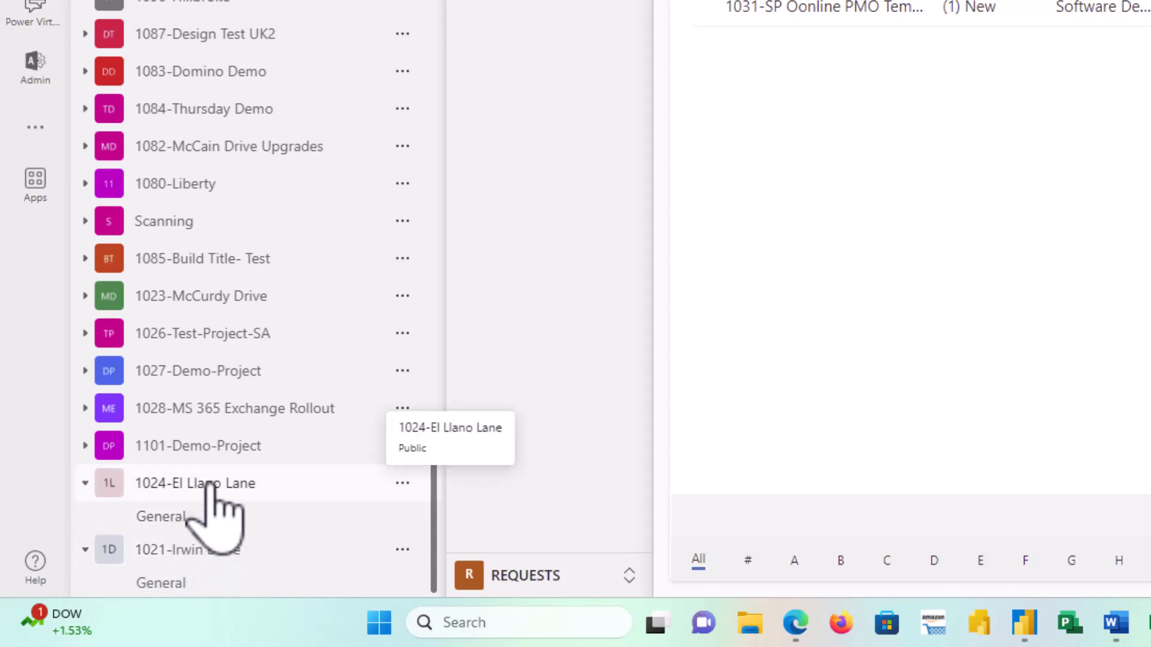
click(208, 483)
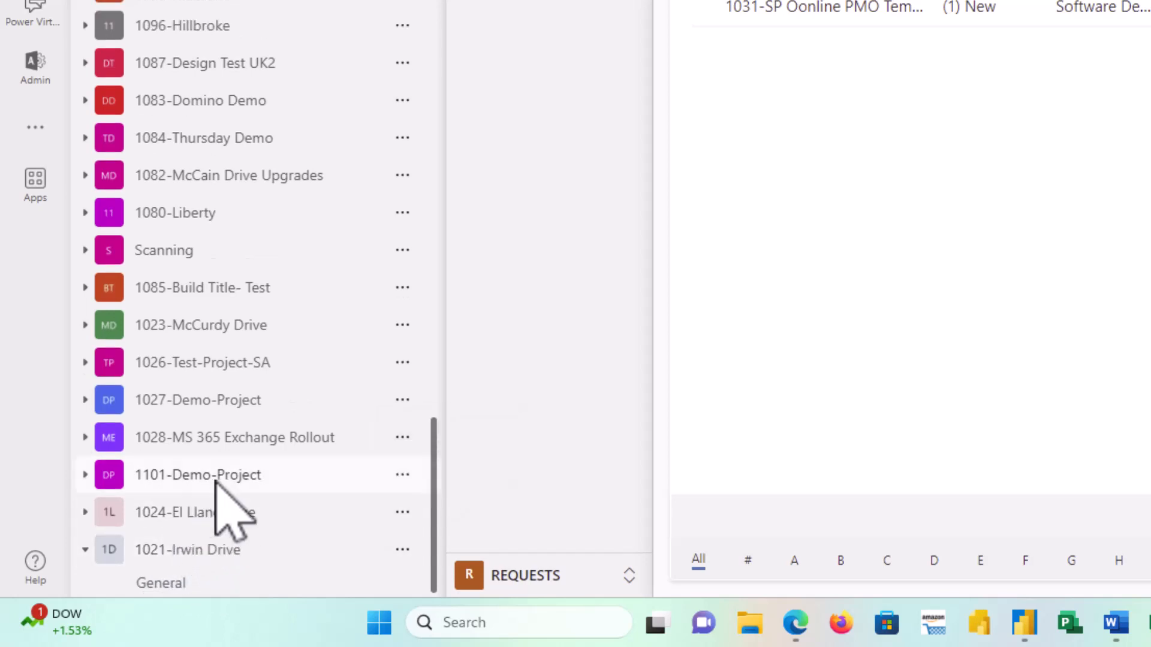
click(90, 516)
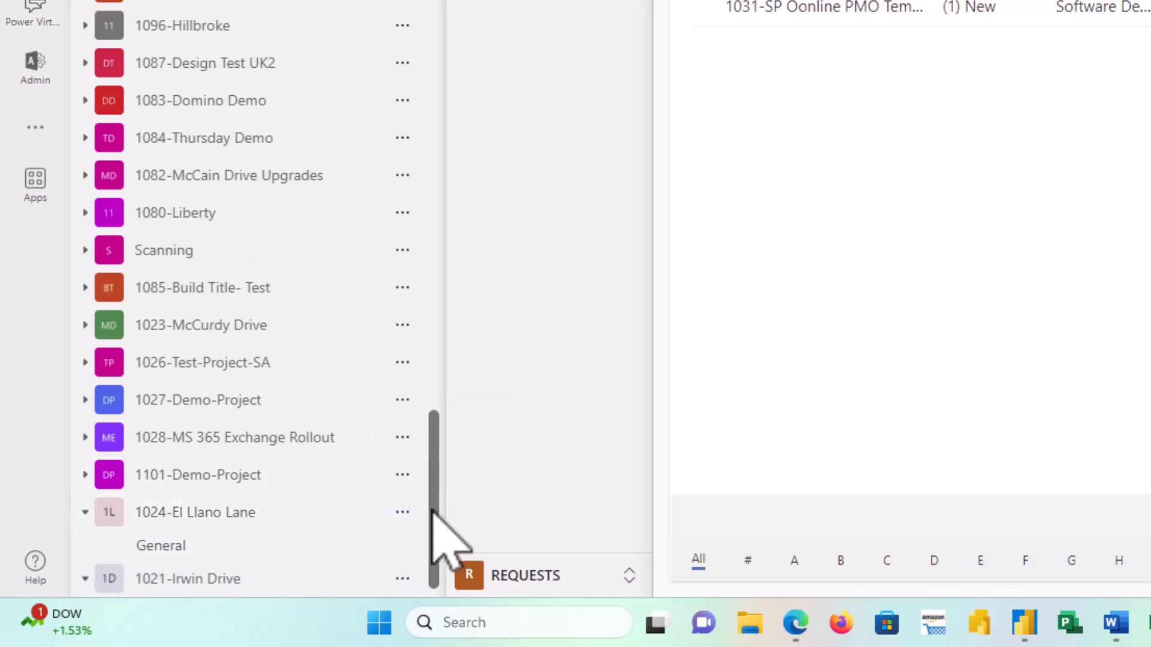
scroll(432, 561, down, 1)
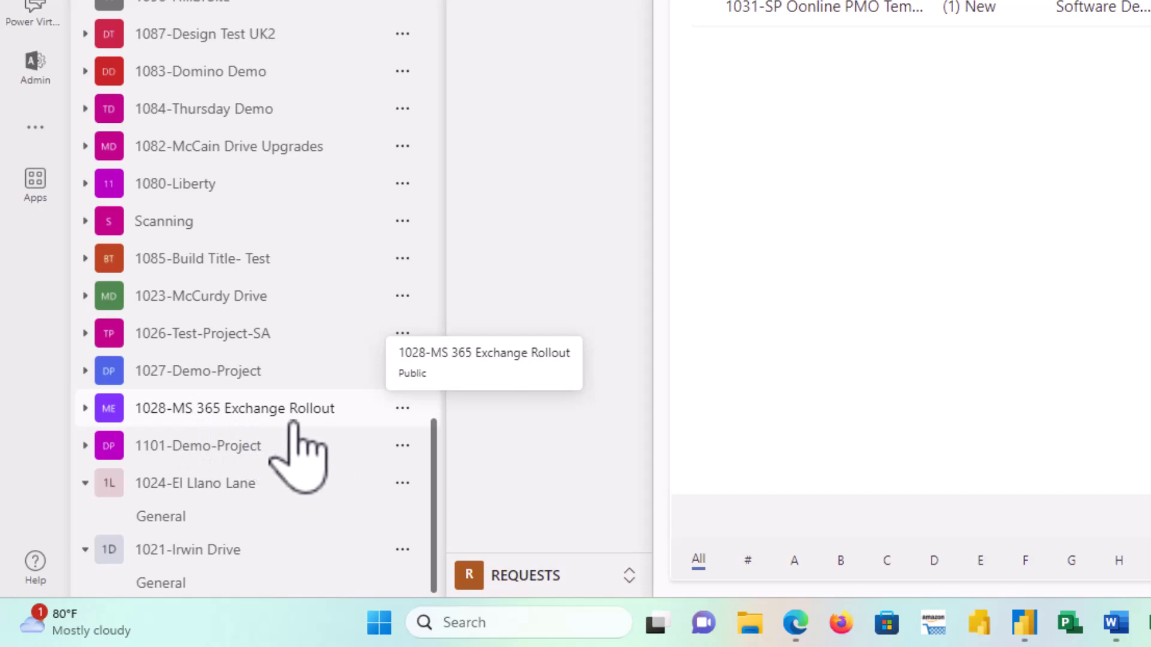
- Open the MAIN channel of the 1028-MS 365 Exchange Rollout team and show its files
click(95, 419)
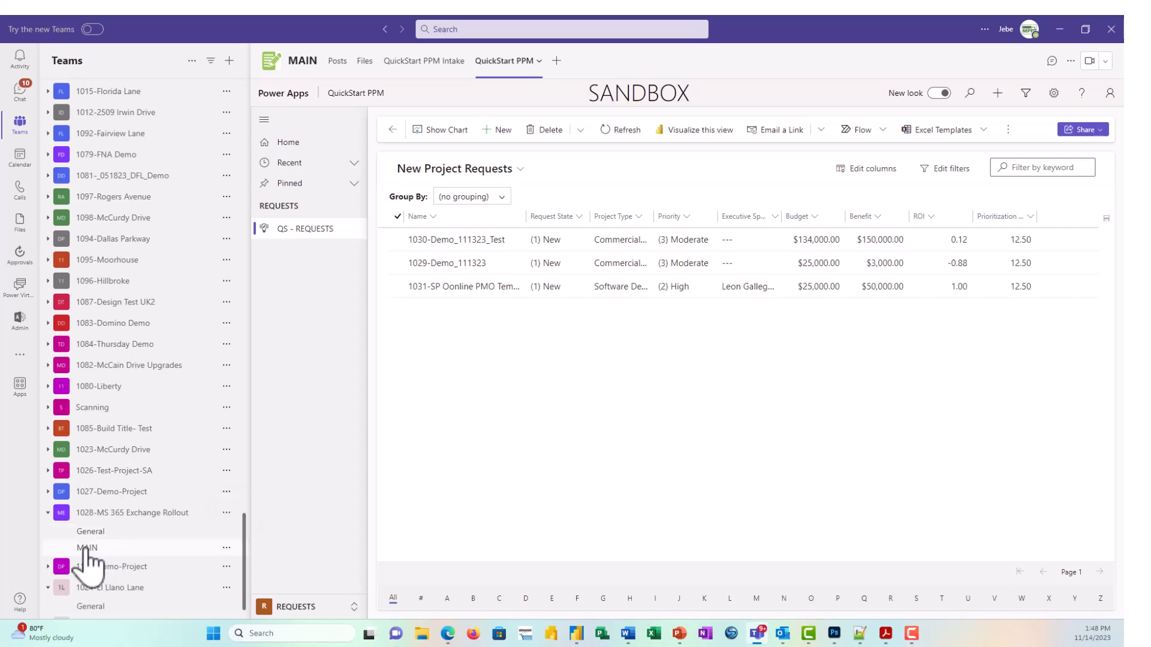
click(87, 549)
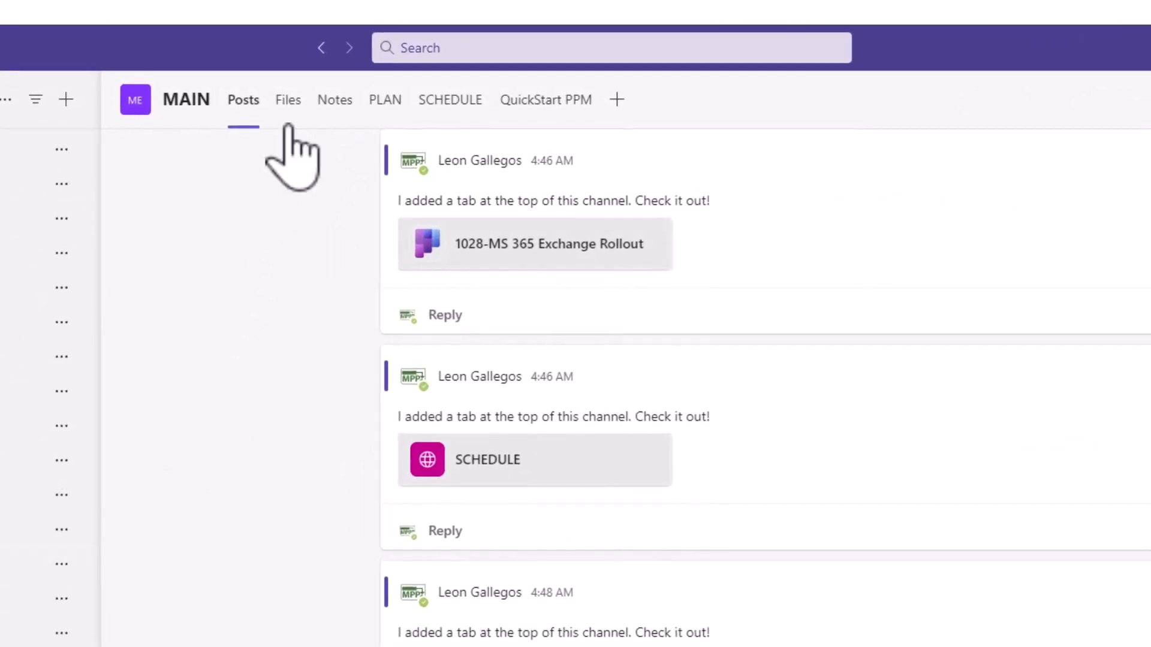
click(288, 101)
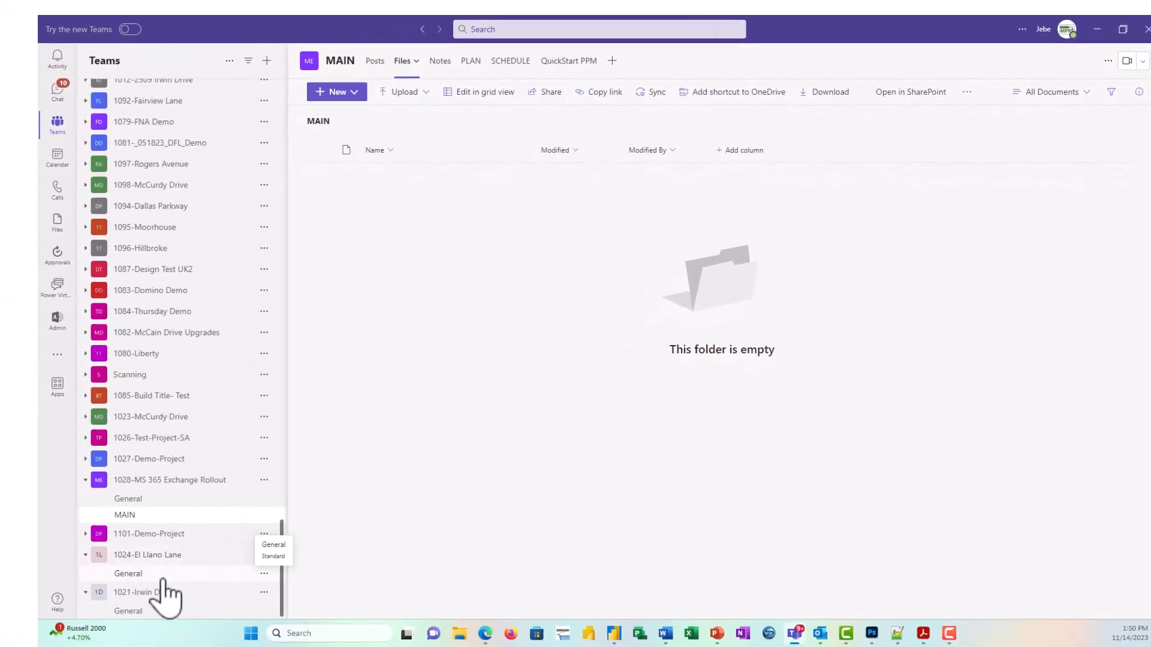
click(264, 555)
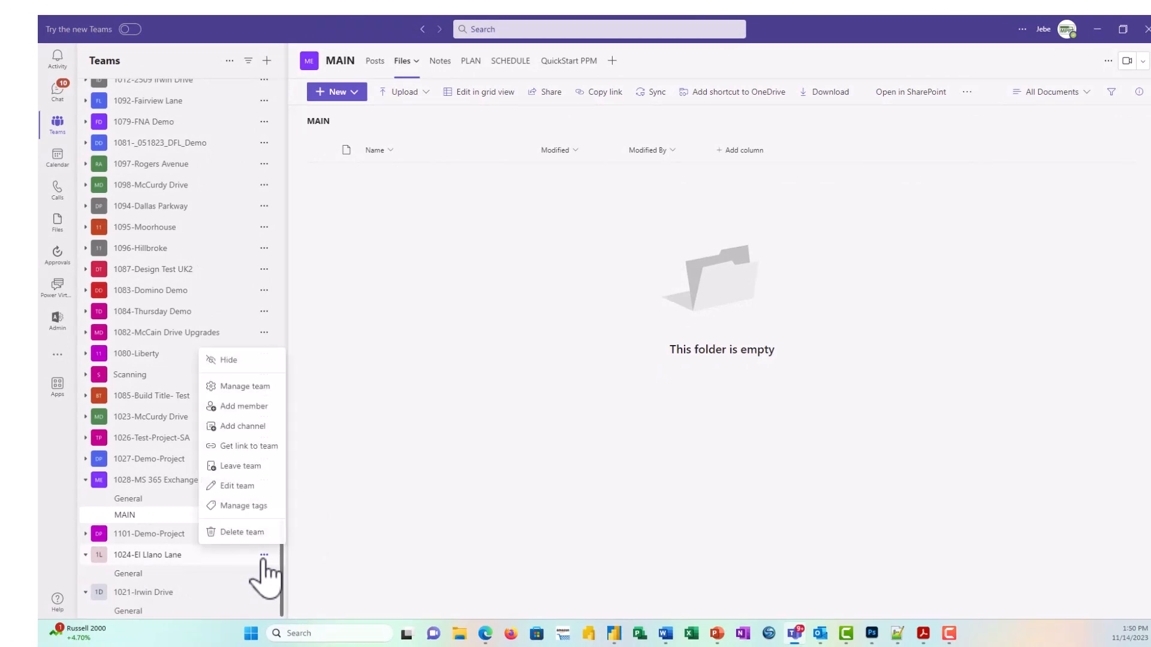
click(239, 426)
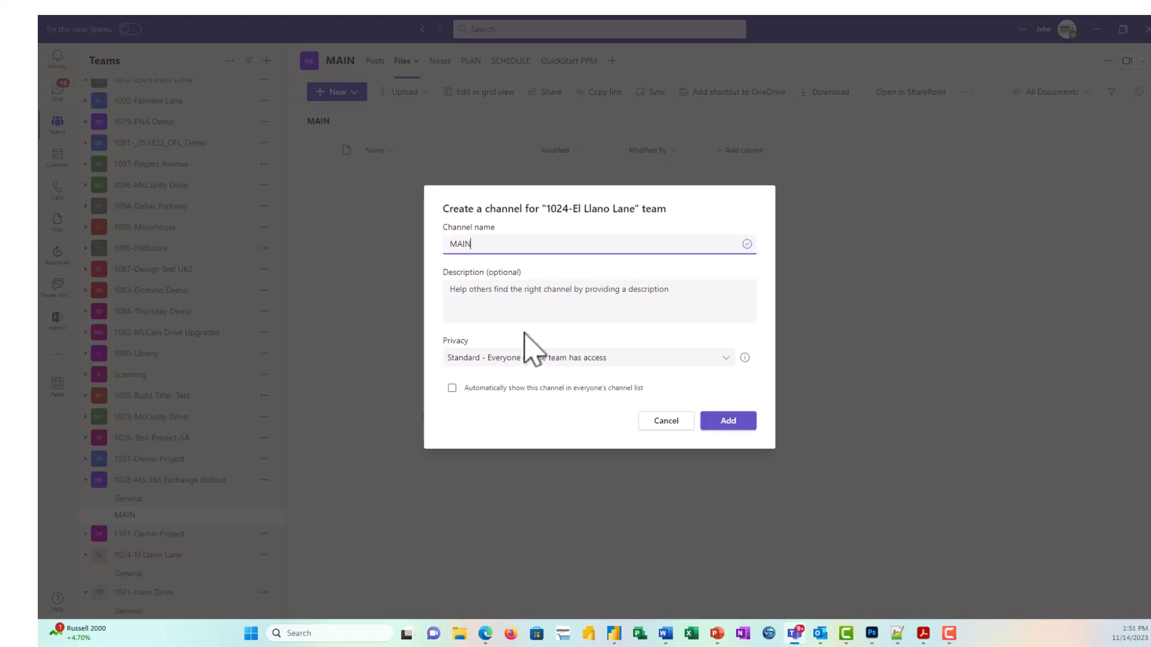
click(728, 422)
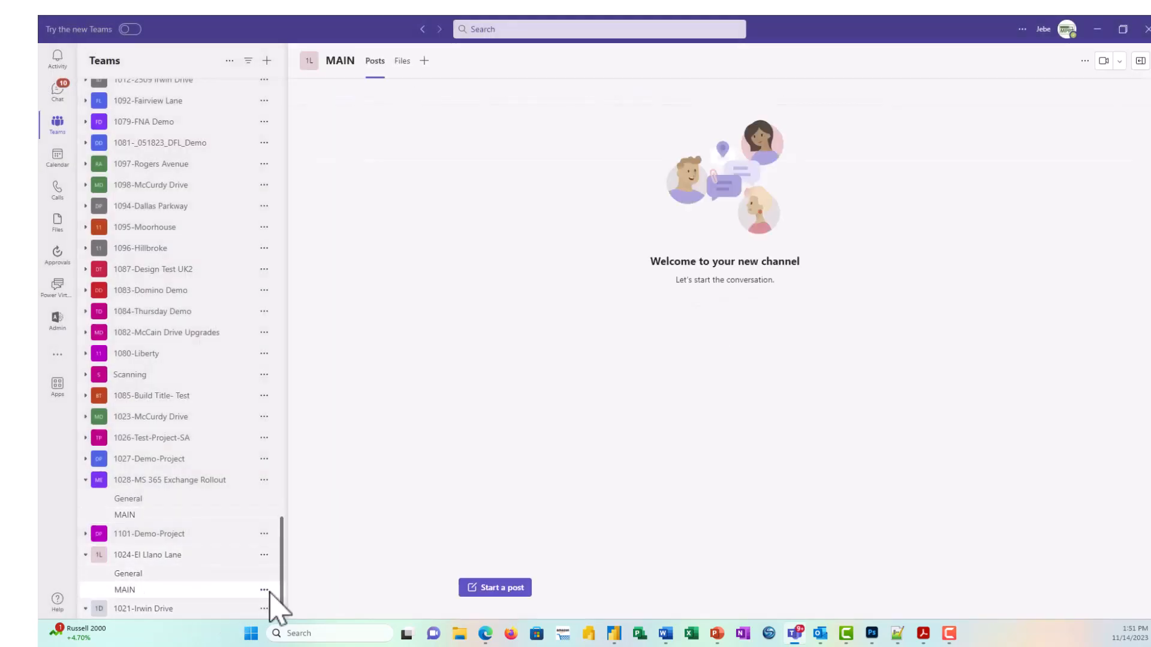
- Start a Power Apps tab in the El Llano Lane MAIN channel and search the model-driven apps for "Qu"
click(425, 60)
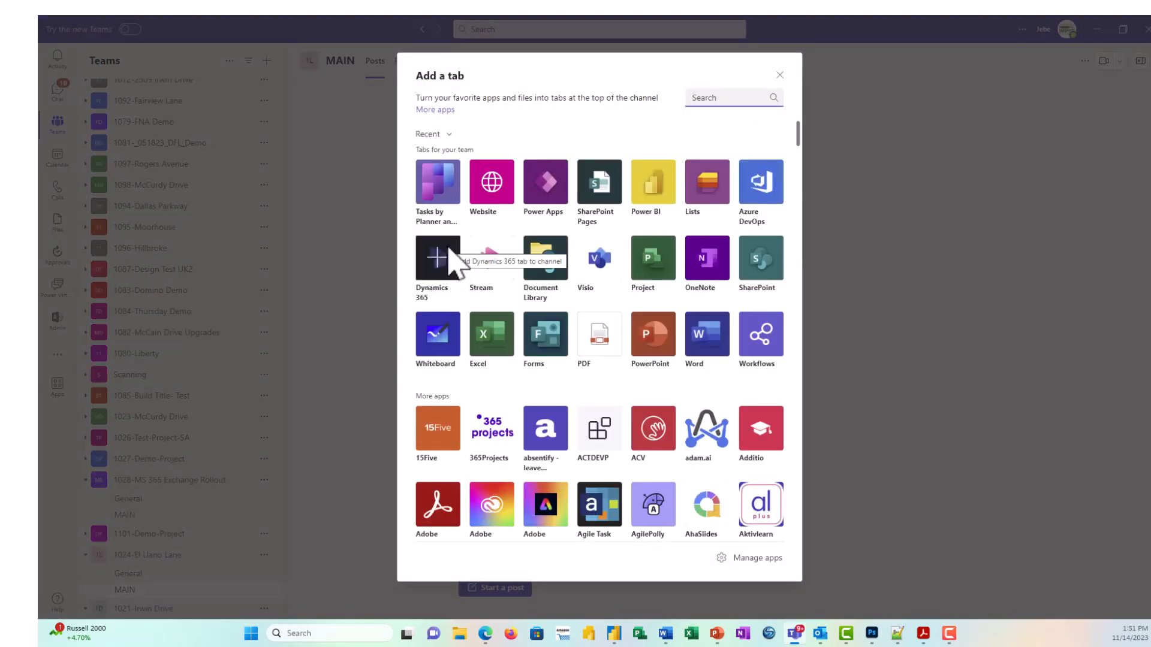
click(540, 193)
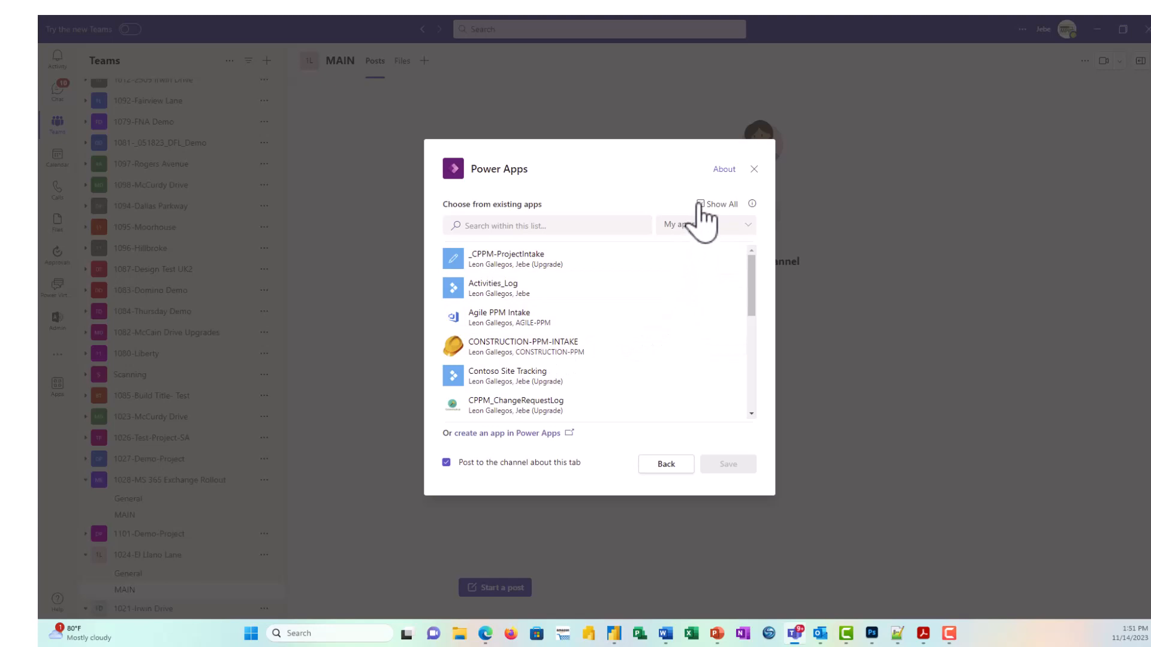
click(730, 227)
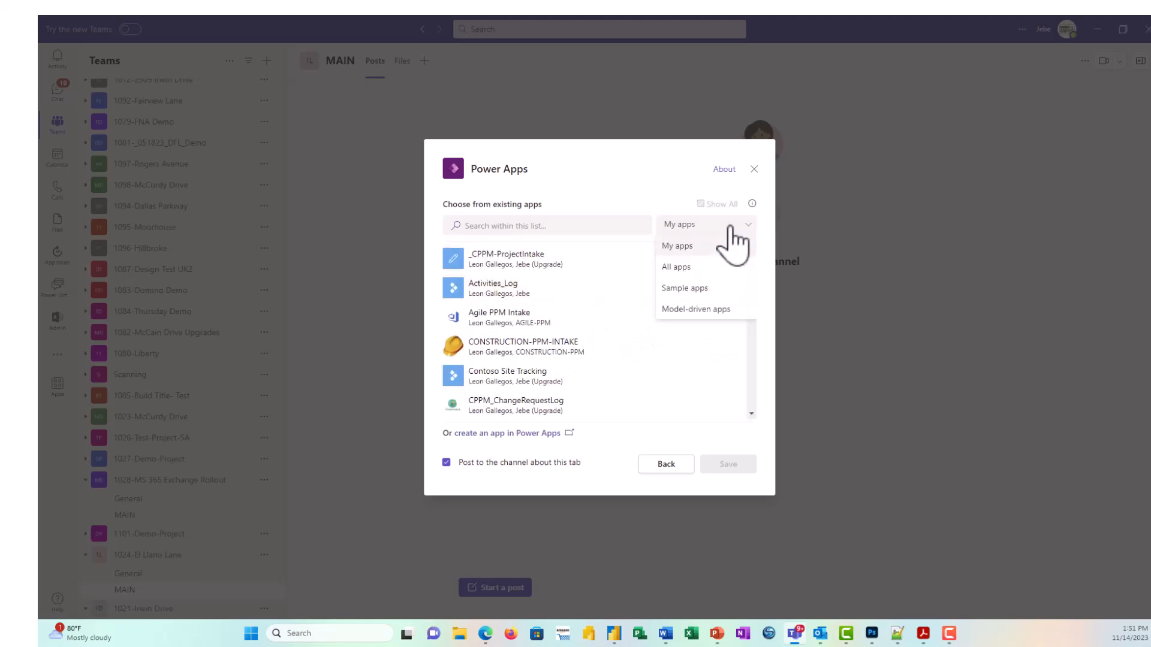
click(694, 310)
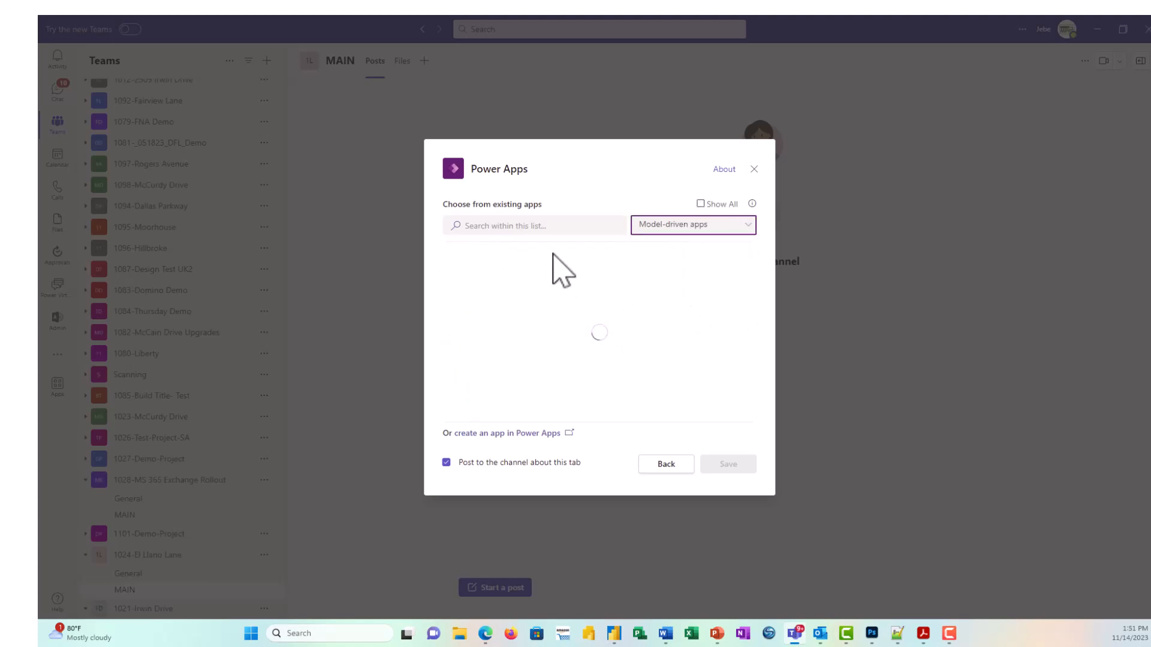
click(488, 232)
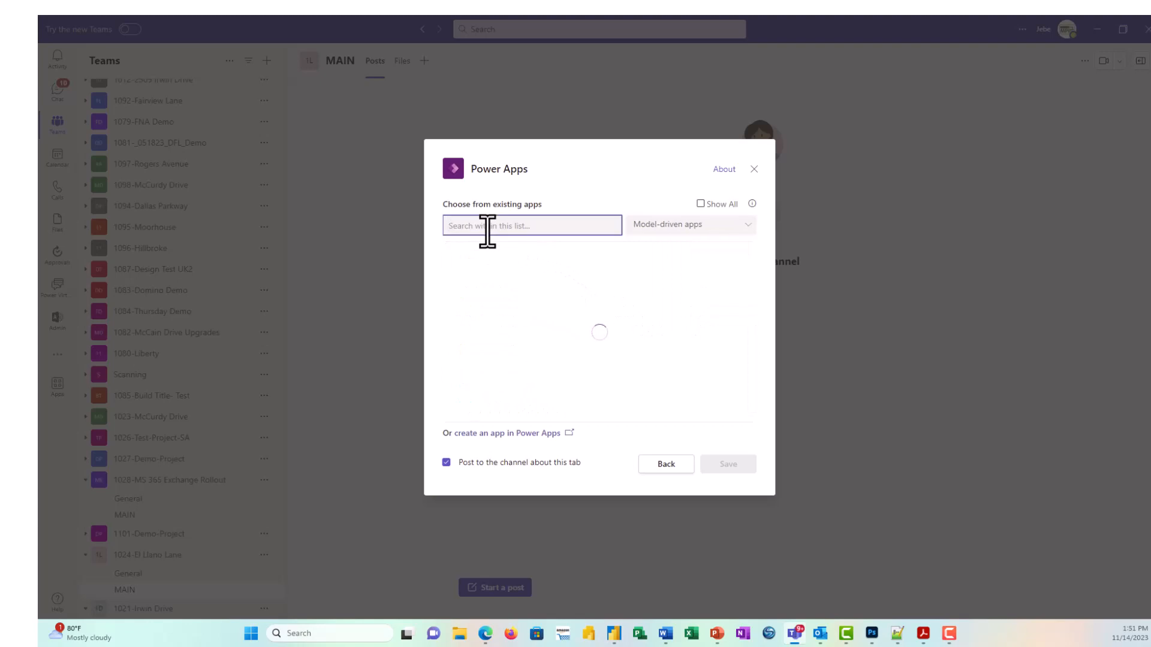
text(Qu)
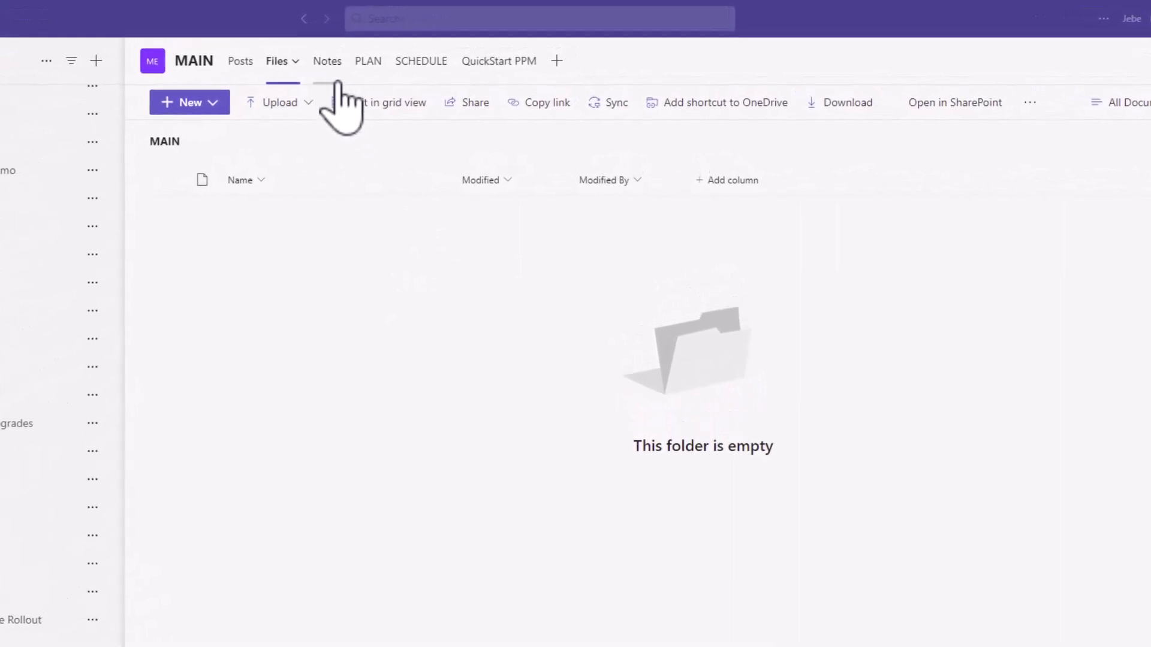
- View the PLAN board of the 1028-MS 365 Exchange Rollout team and inspect the "Obtain launch budget approval" task's details
click(369, 62)
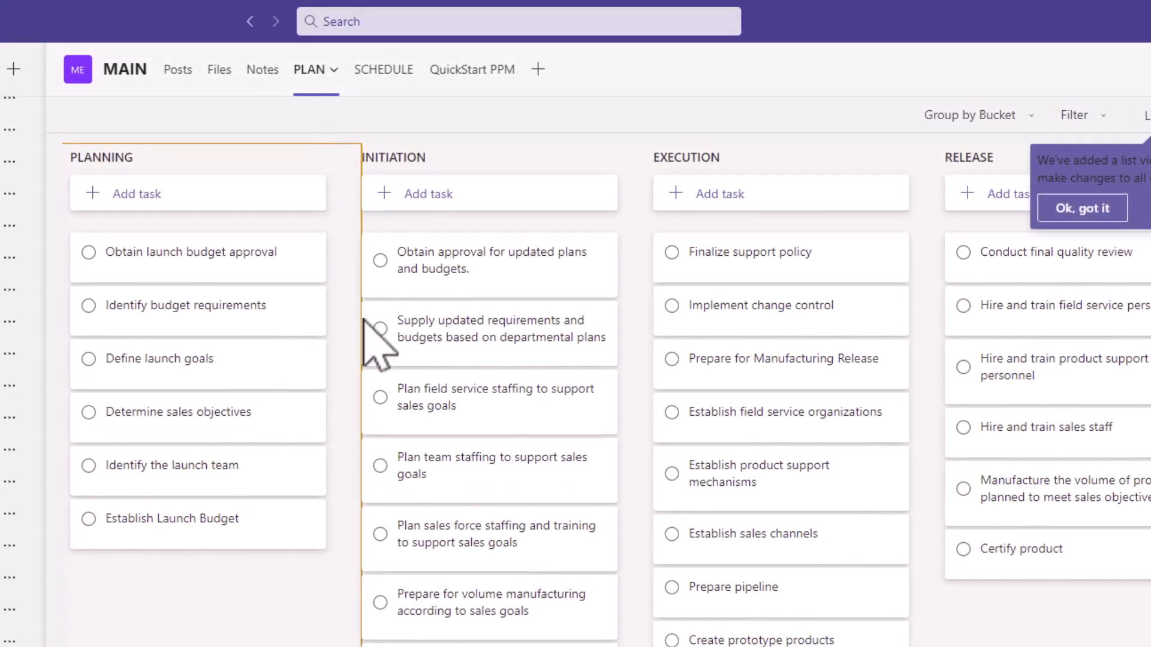
click(1083, 208)
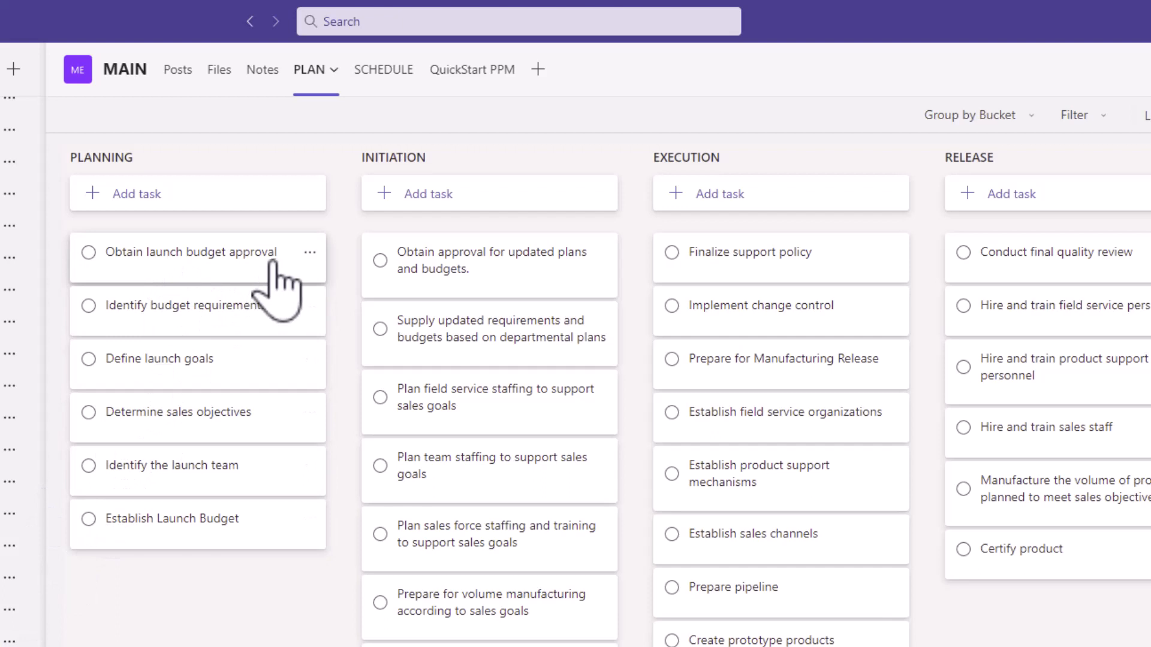
click(275, 288)
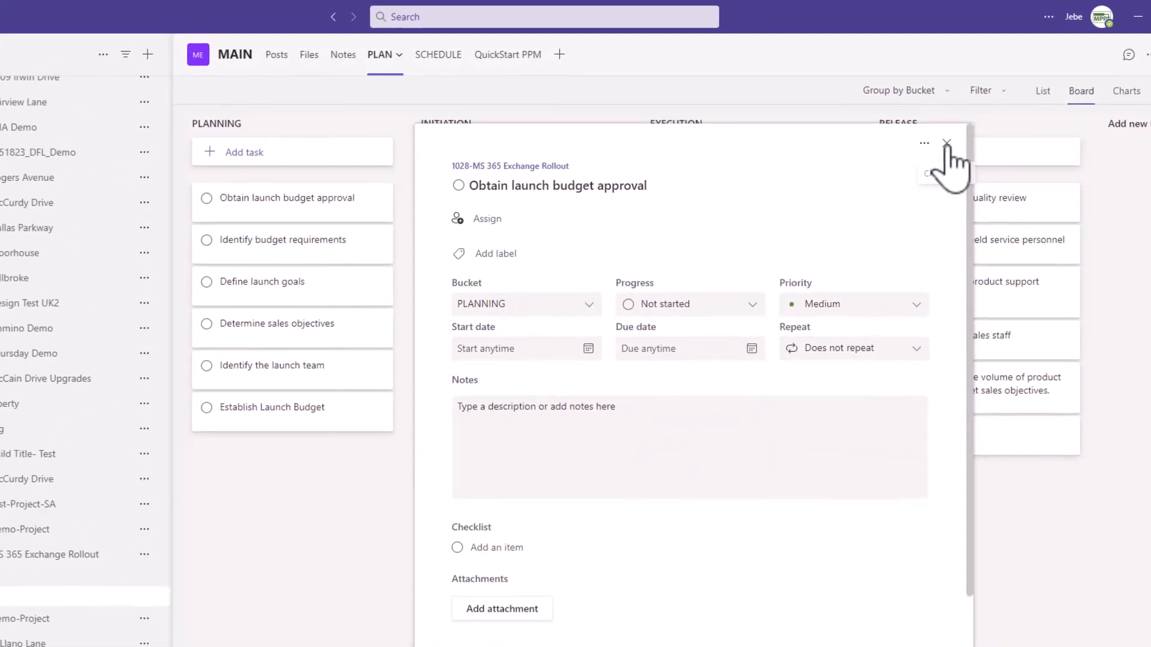
click(915, 157)
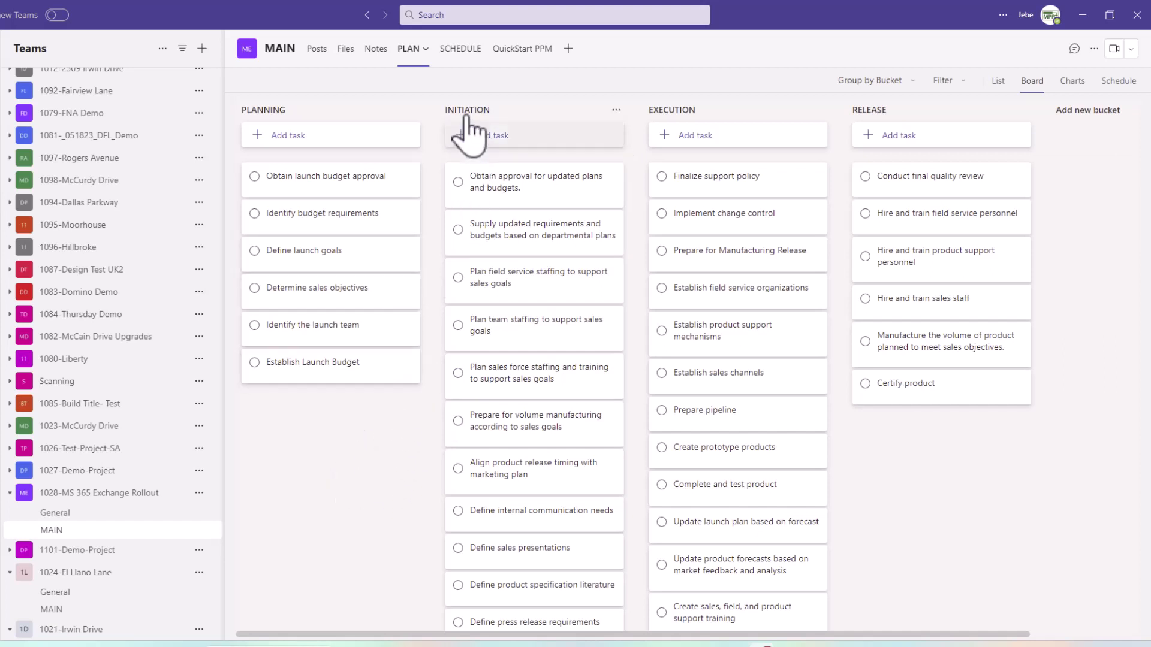
- View the SCHEDULE of the 1028-MS 365 Exchange Rollout project and check its task editing options
click(462, 51)
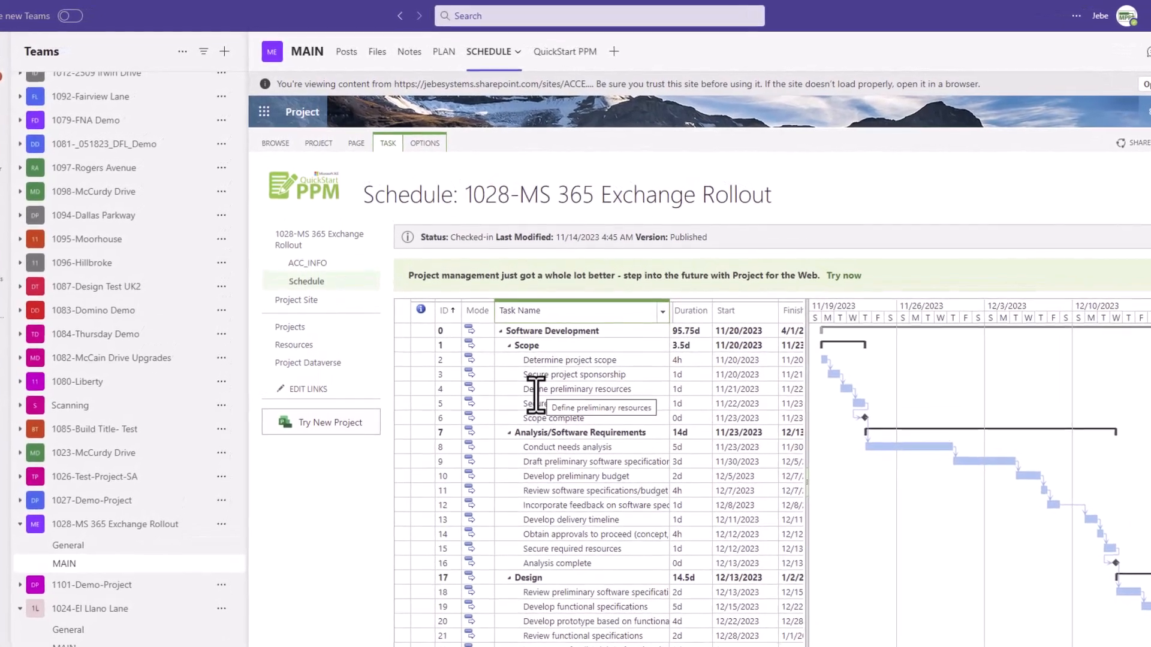
click(394, 157)
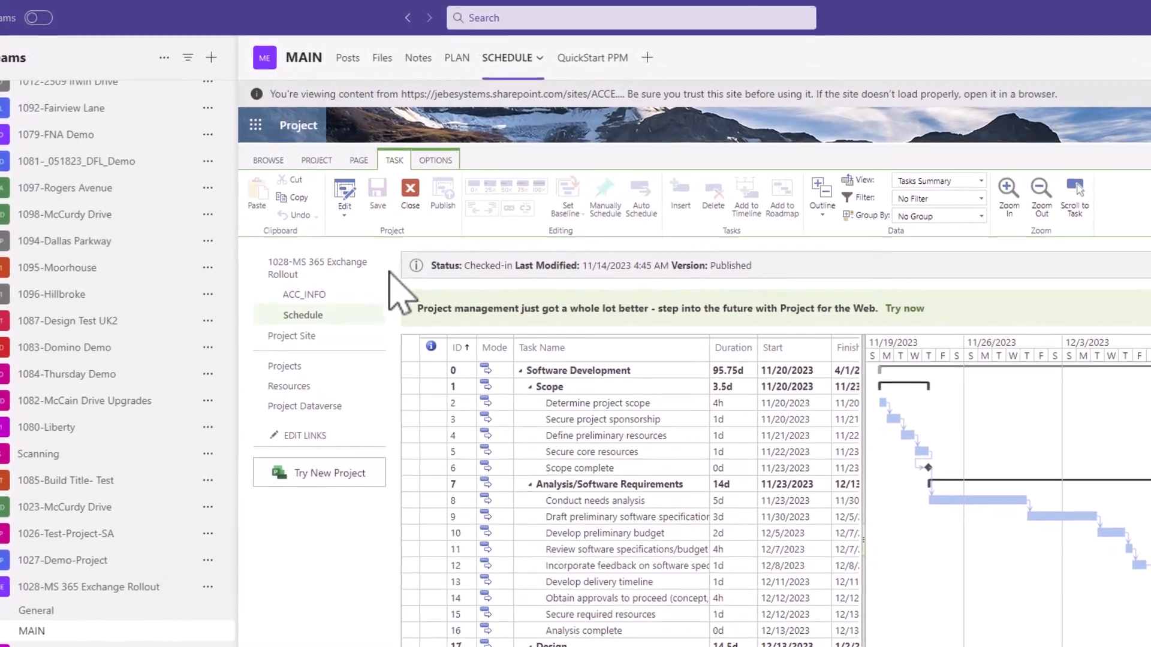
click(344, 213)
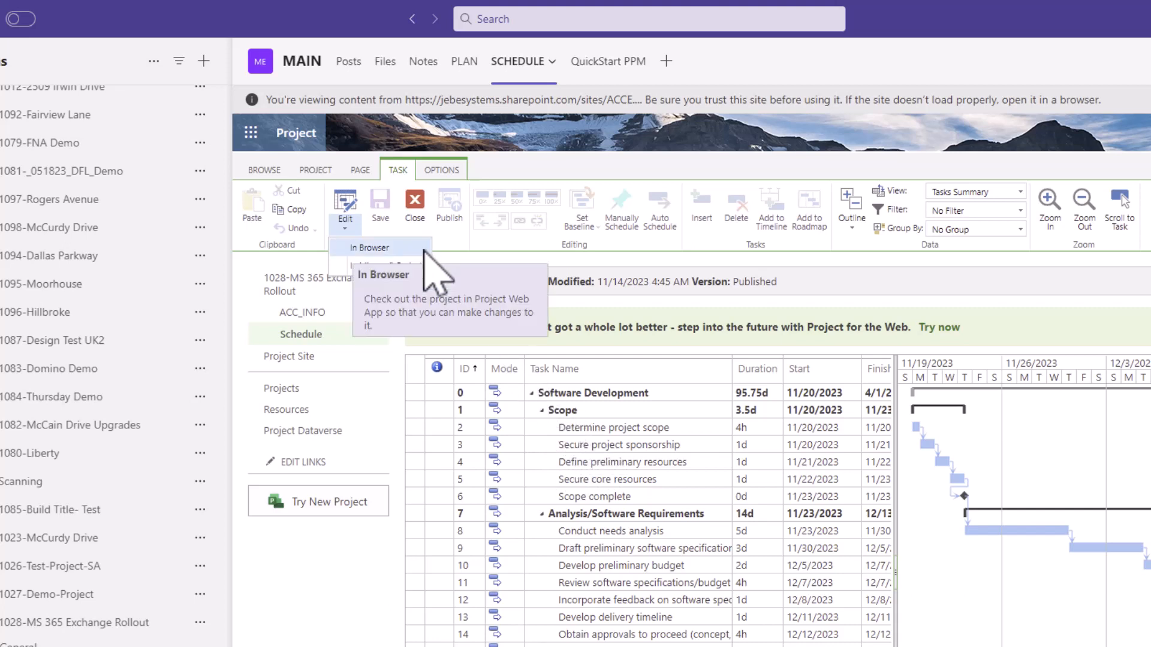
click(679, 310)
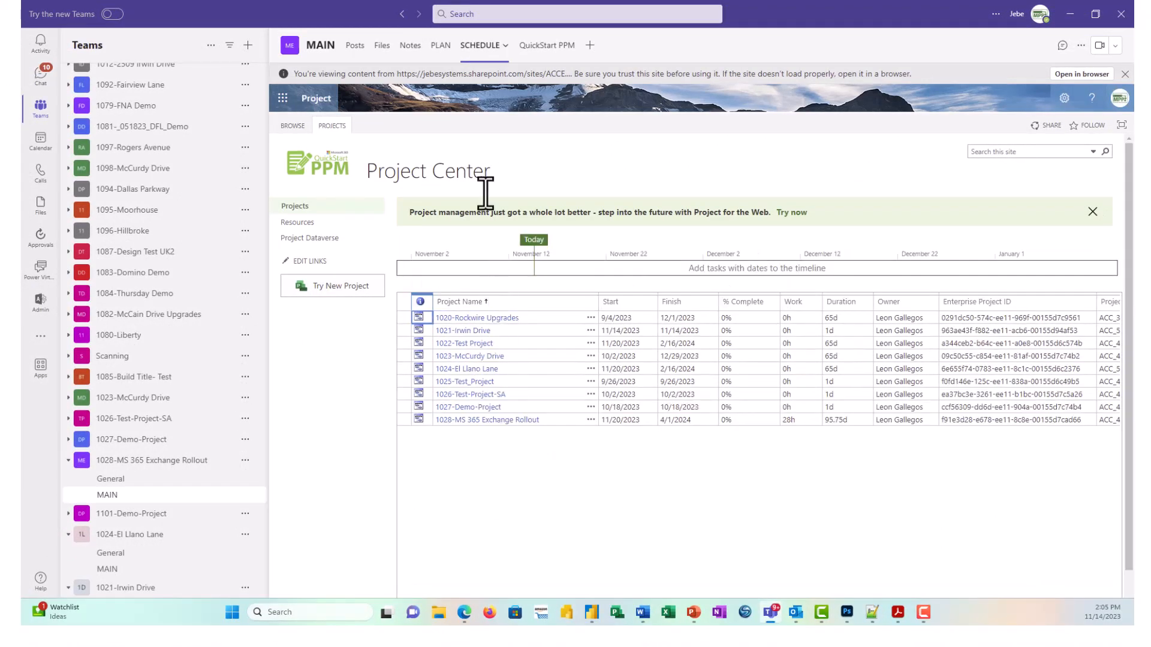
- Show the project's QuickStart PPM page in expanded view and examine its status reports
click(544, 50)
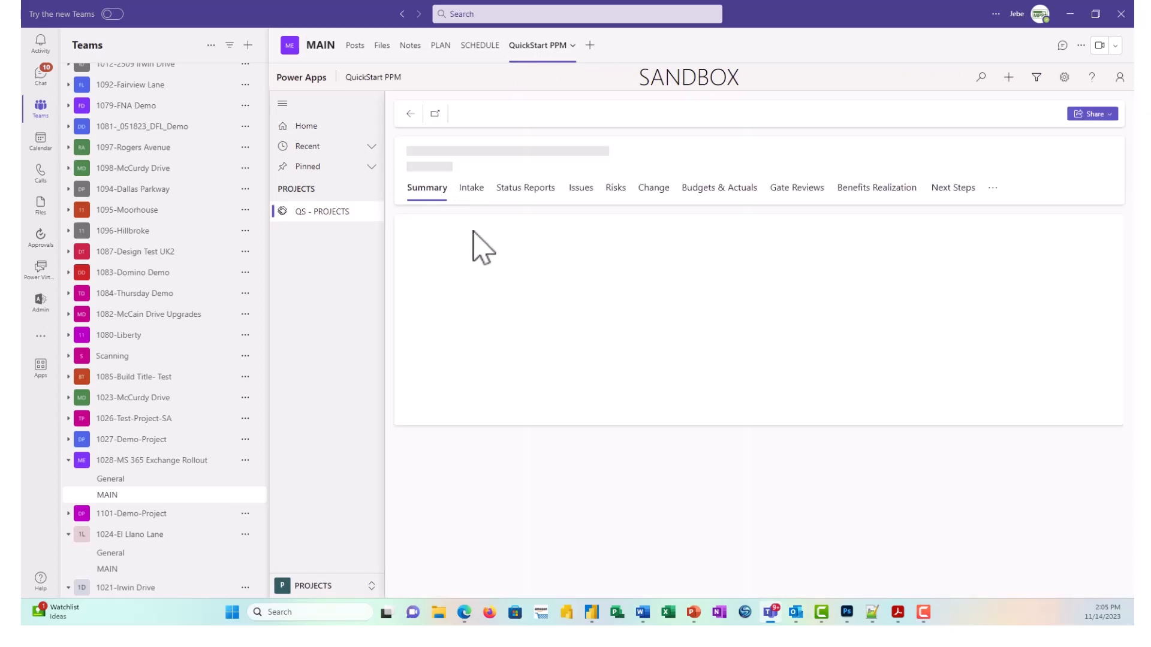
click(573, 48)
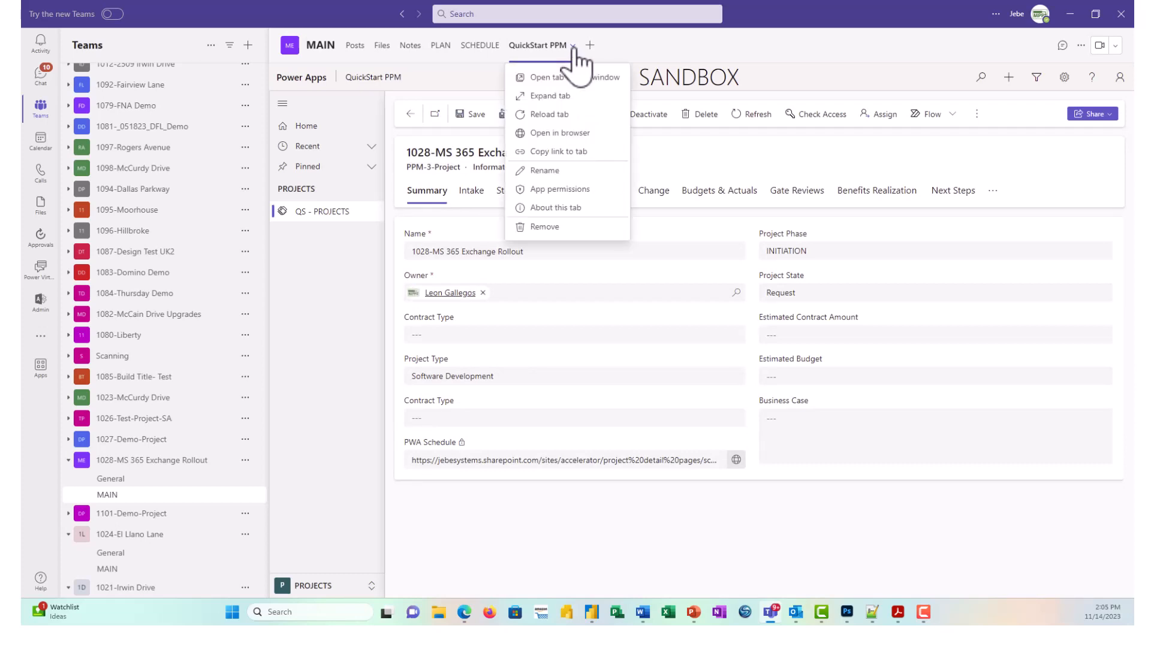
click(555, 97)
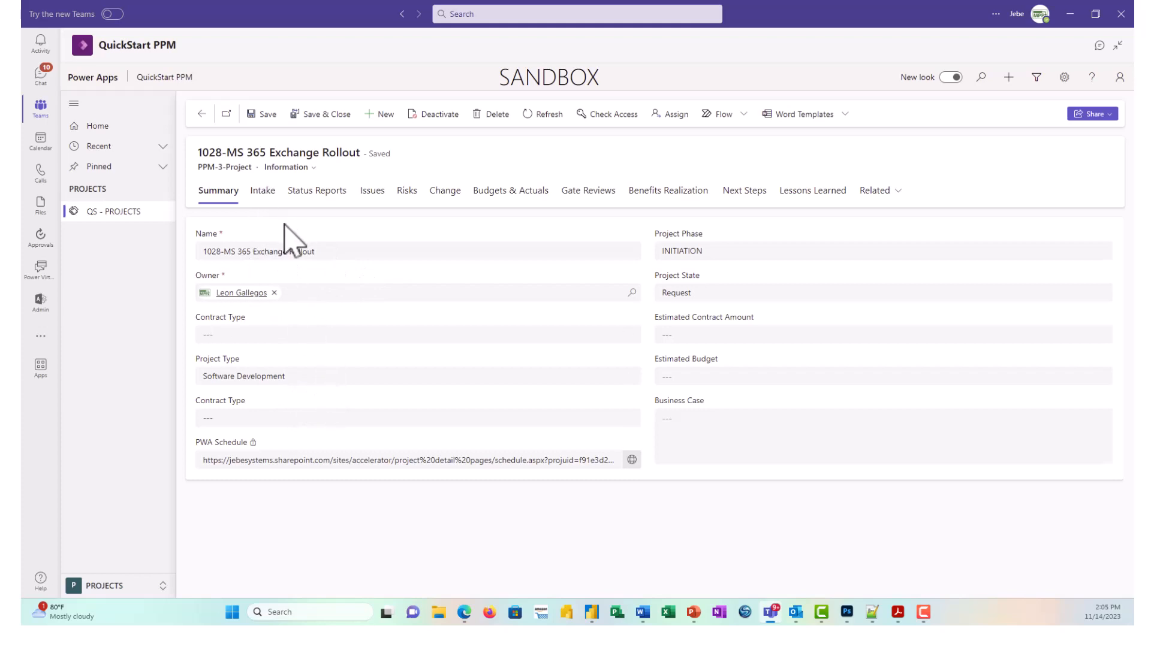
click(331, 200)
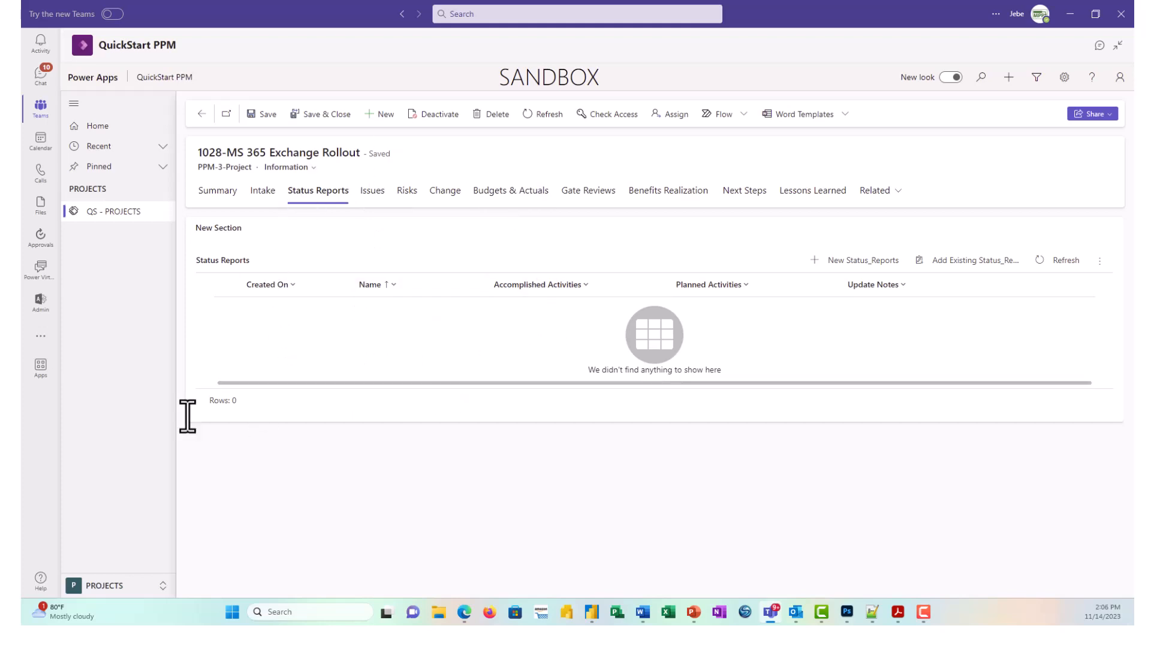
- View the dashboards in the REPORTS area of QuickStart PPM and return to the MAIN channel's files
click(161, 590)
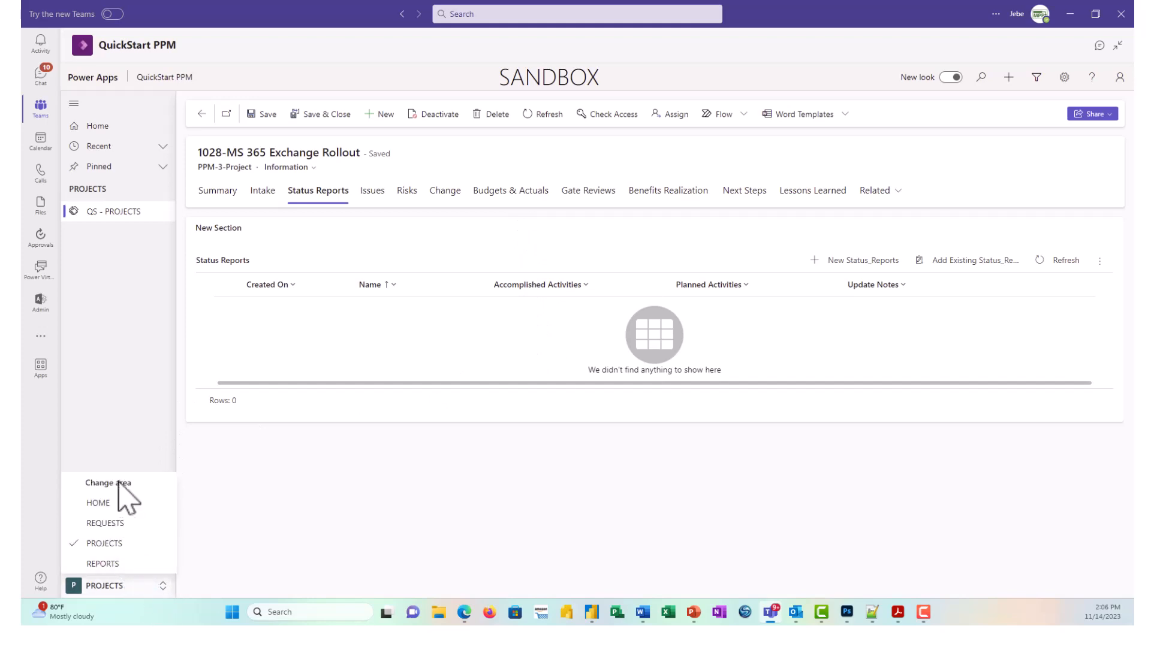
click(111, 562)
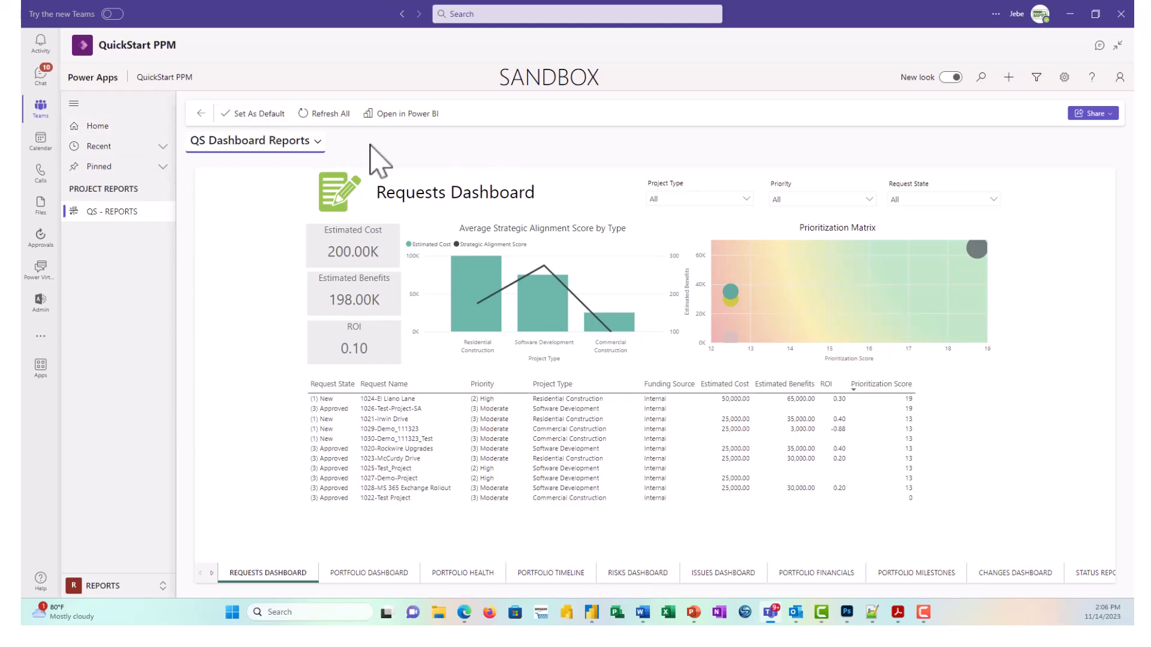
click(1117, 45)
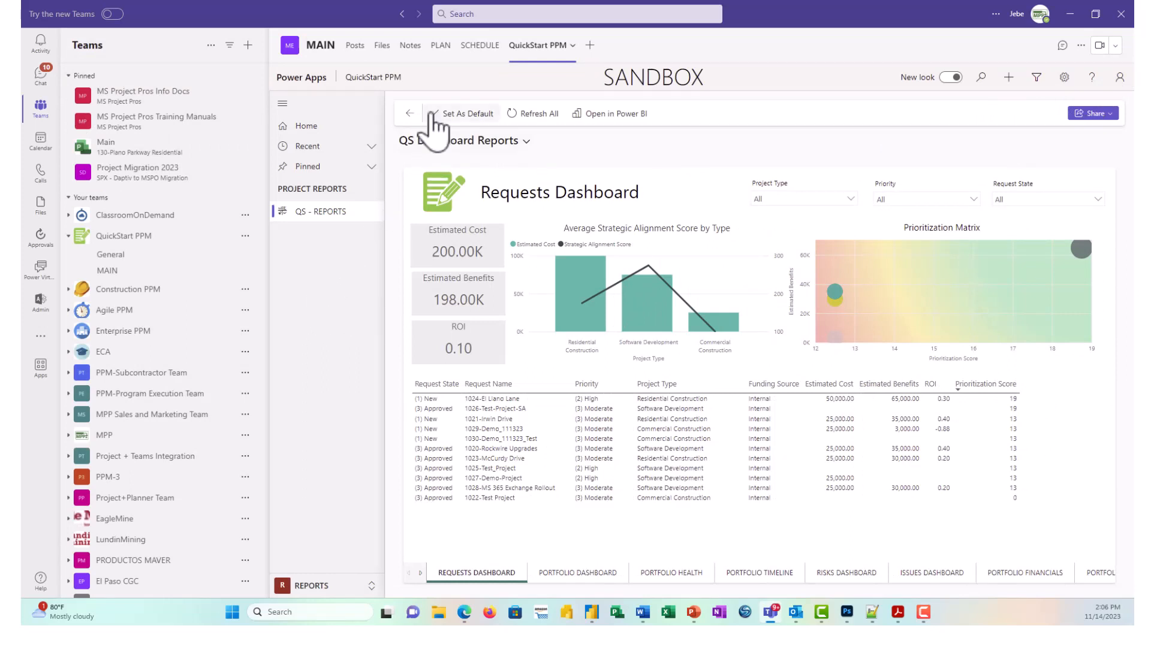
click(383, 47)
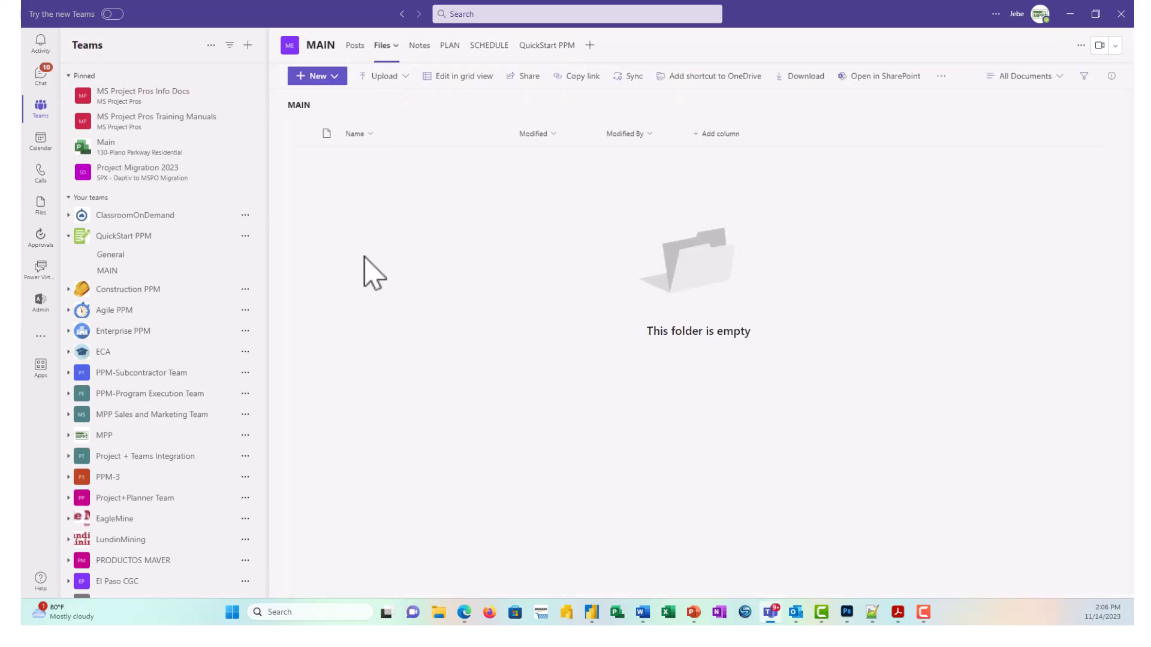